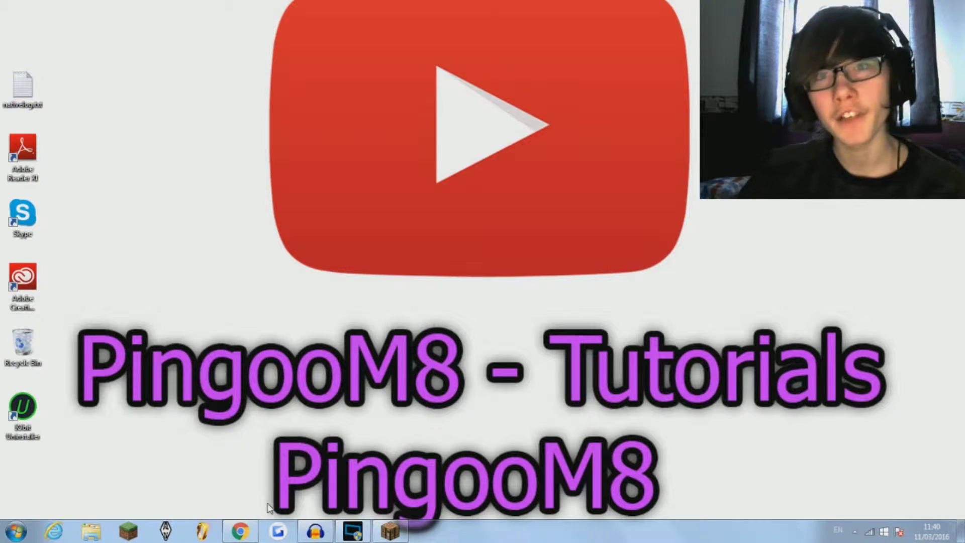
Step: Switch to the browser, close the Planet Minecraft tab and open the BufyCraftHD Realistic pack's page on resourcepack.net
{"action": "left_click", "coordinate": [252, 533]}
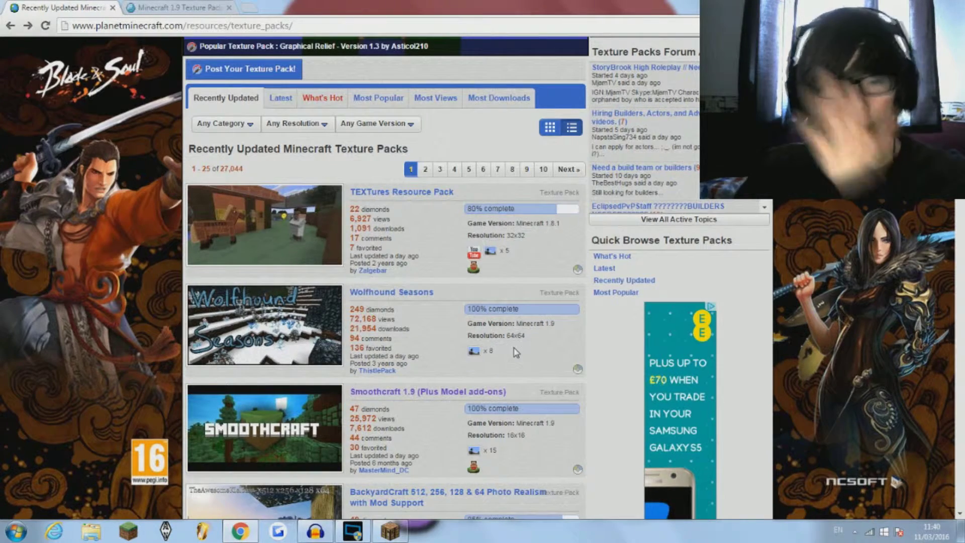
{"action": "key", "text": "ctrl+Tab"}
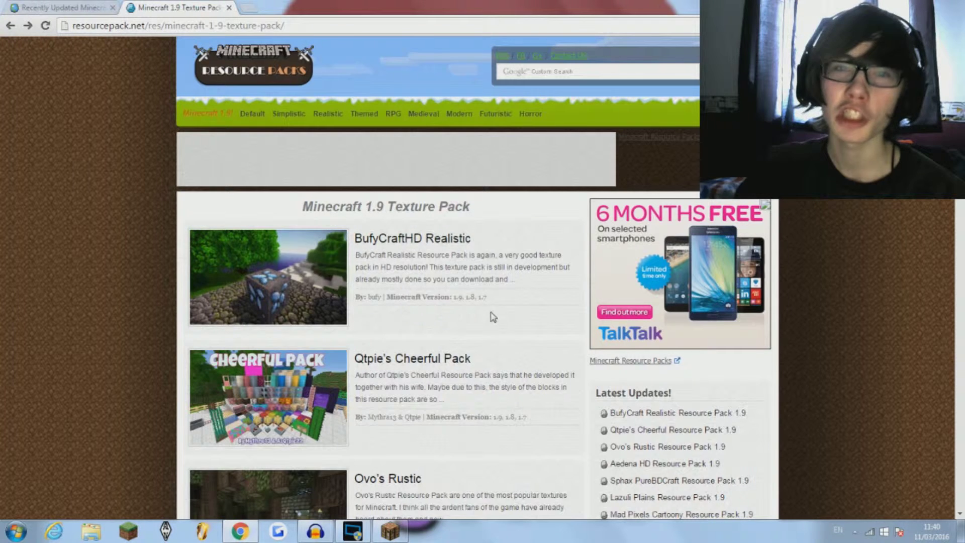
{"action": "left_click", "coordinate": [112, 8]}
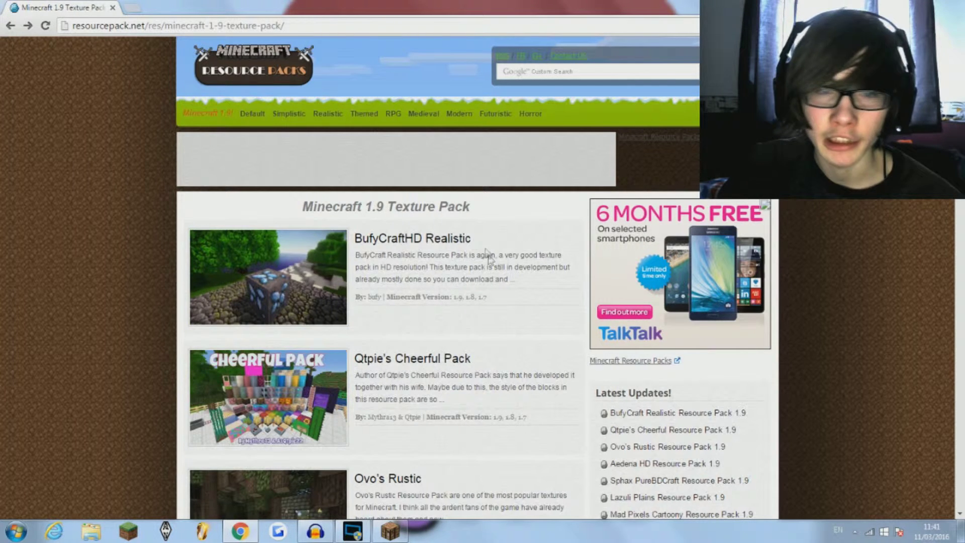
{"action": "left_click", "coordinate": [431, 245]}
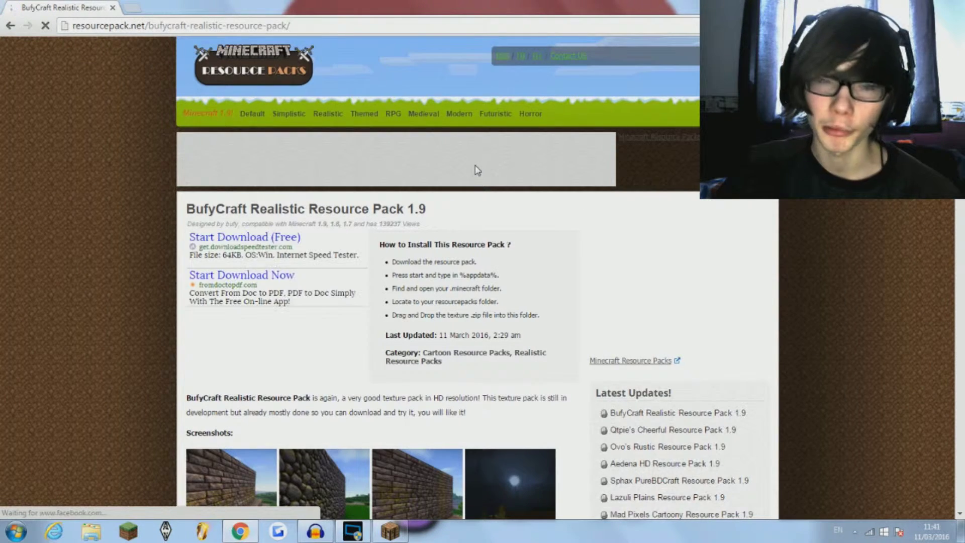
Step: Download BufyCraftHD 128x v5 Shaders Ready!.zip from MediaFire through the pack's [128x] [1.9] [1.8] download link
{"action": "scroll", "coordinate": [405, 290], "scroll_direction": "down", "scroll_amount": 9}
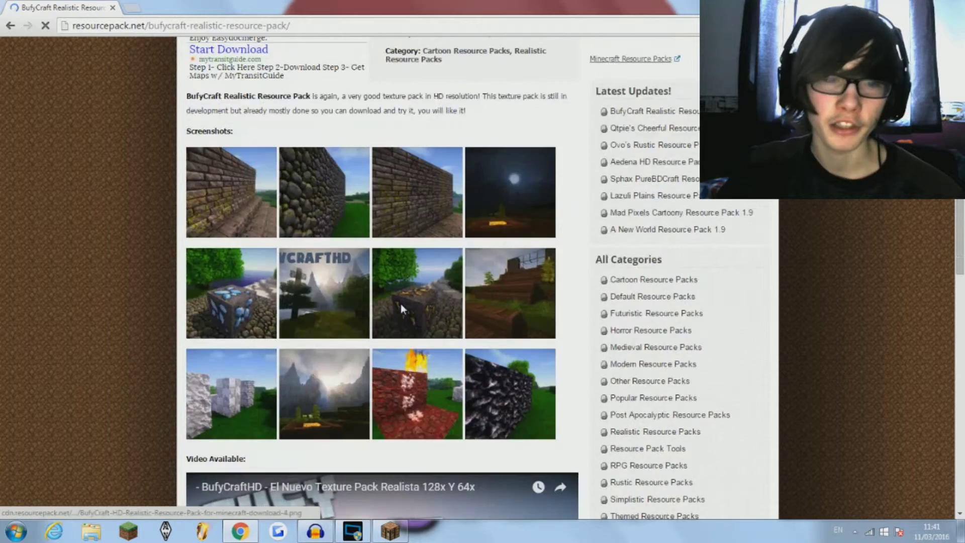
{"action": "scroll", "coordinate": [402, 309], "scroll_direction": "down", "scroll_amount": 3}
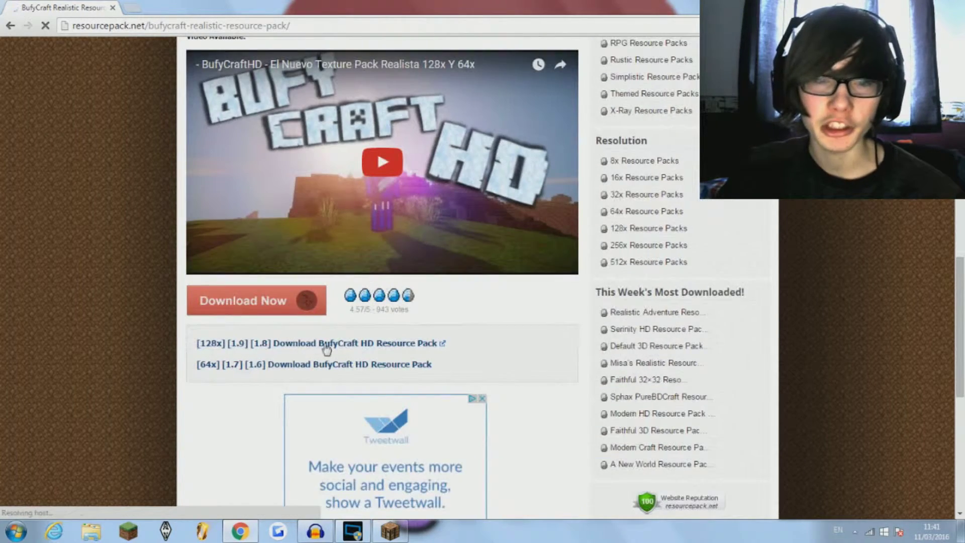
{"action": "left_click", "coordinate": [288, 343]}
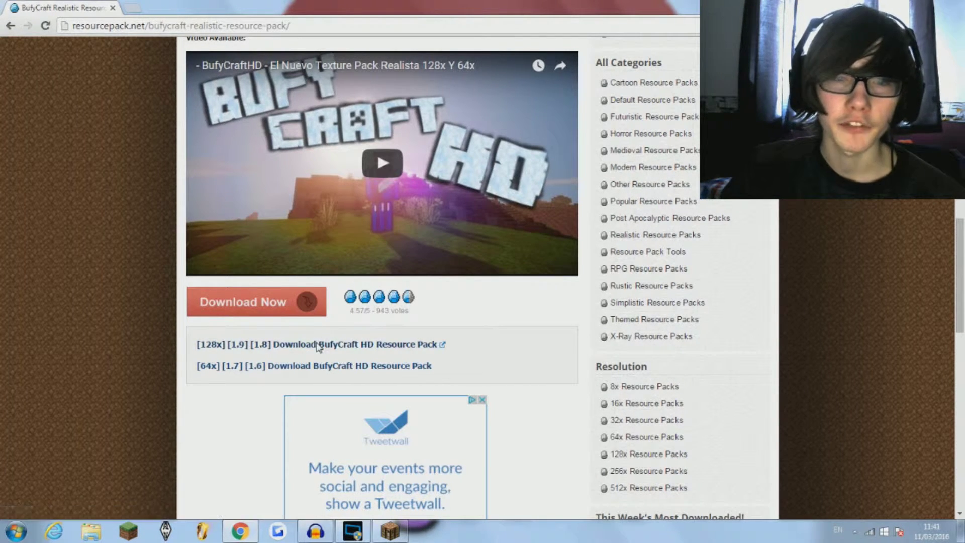
{"action": "left_click", "coordinate": [319, 344]}
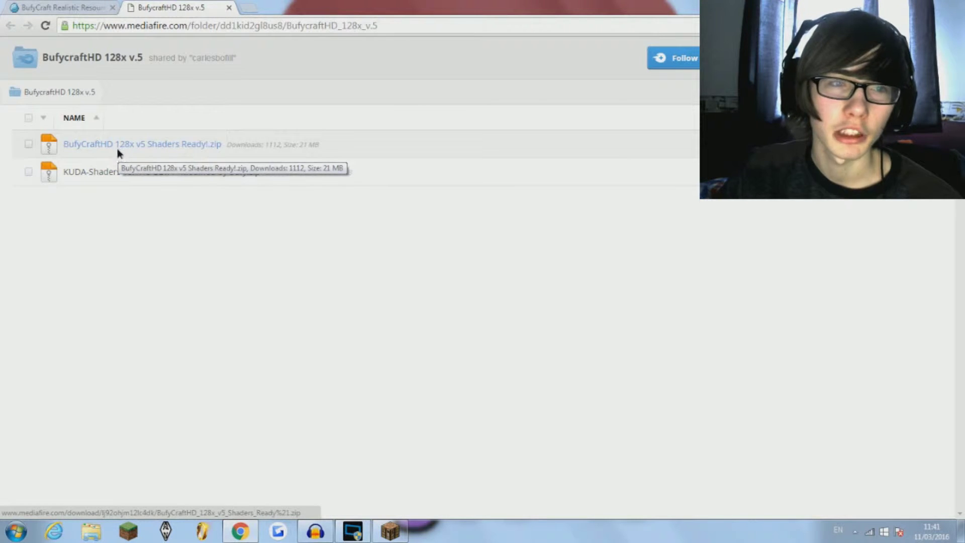
{"action": "left_click", "coordinate": [118, 145]}
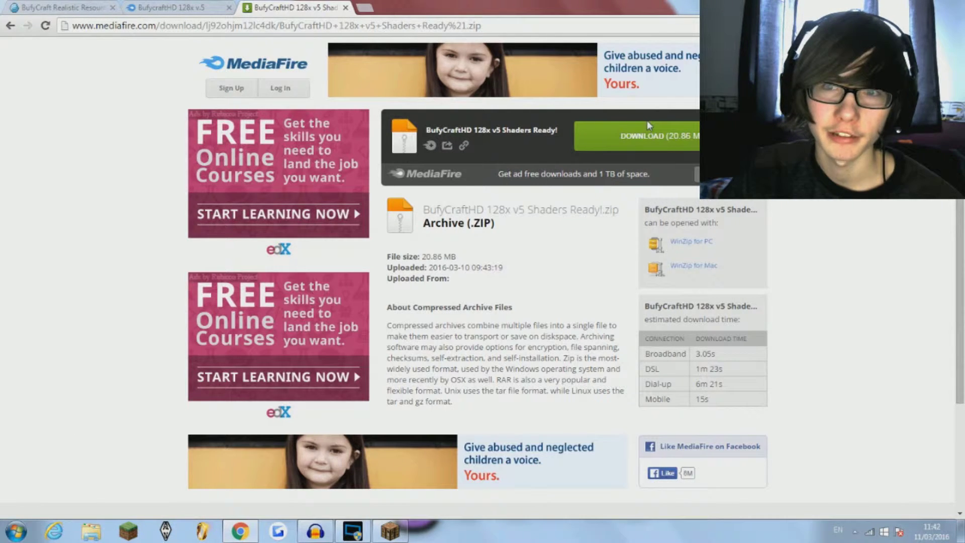
{"action": "left_click", "coordinate": [651, 136]}
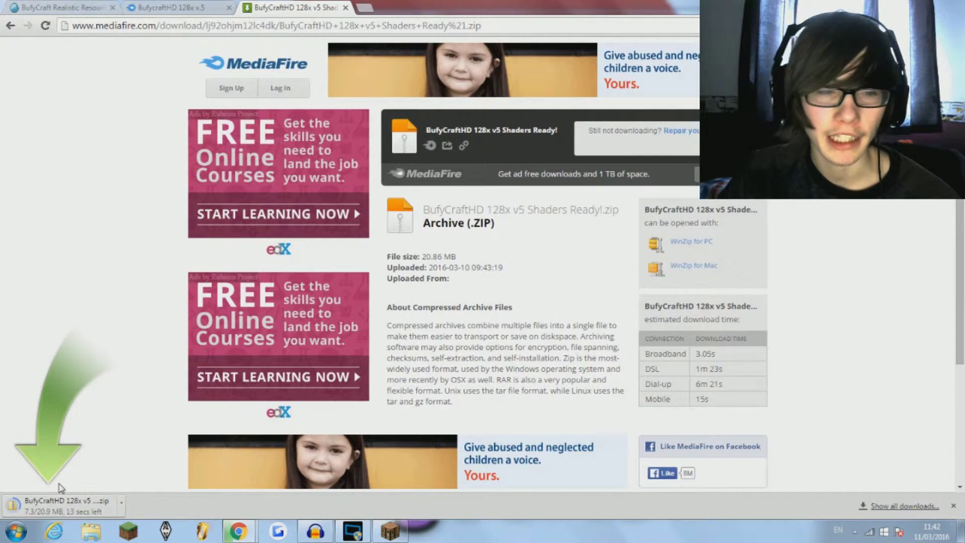
Step: Show the downloaded BufyCraftHD zip in its folder and move it onto the desktop
{"action": "left_click", "coordinate": [121, 502]}
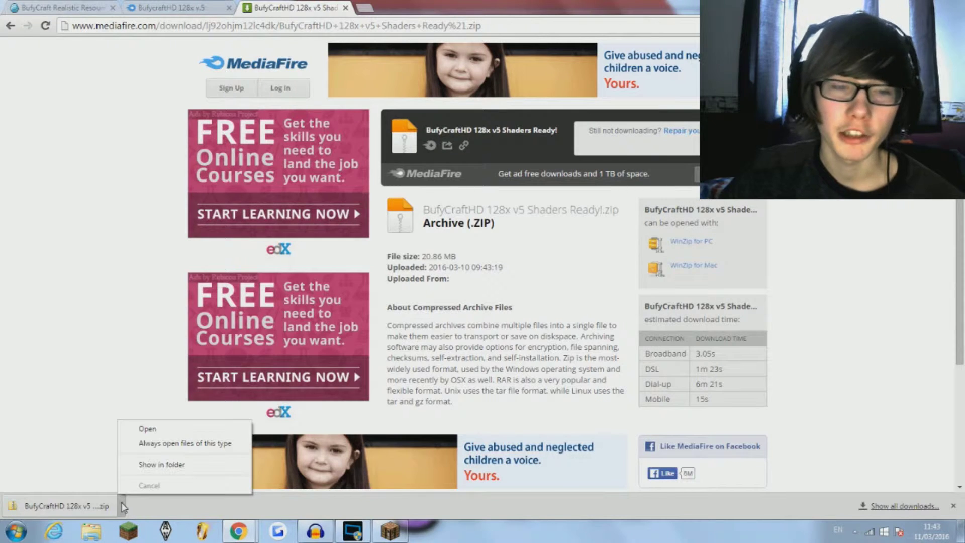
{"action": "left_click", "coordinate": [146, 464]}
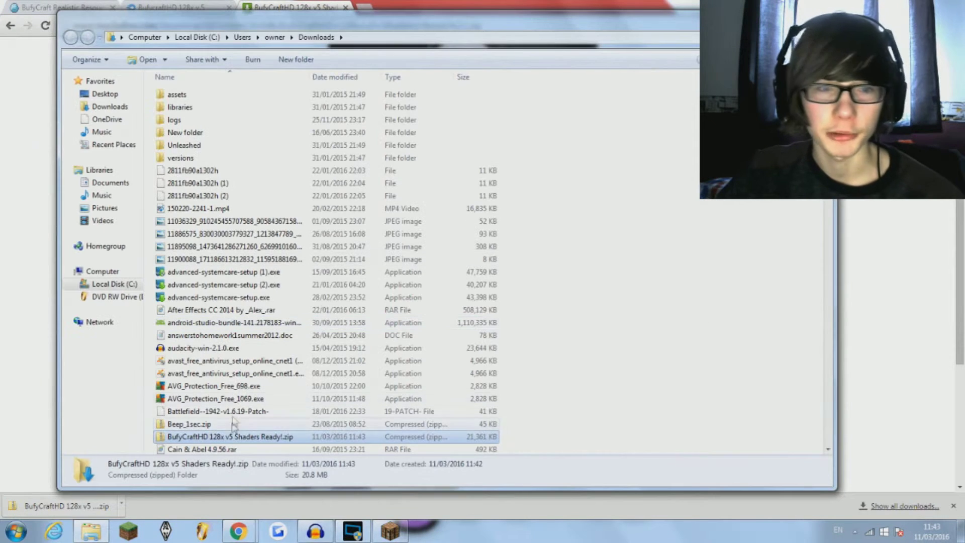
{"action": "left_click_drag", "start_coordinate": [225, 438], "coordinate": [128, 126]}
Step: Switch to Minecraft 1.9 and go to the Resource Packs selection in its options
{"action": "left_click", "coordinate": [390, 531]}
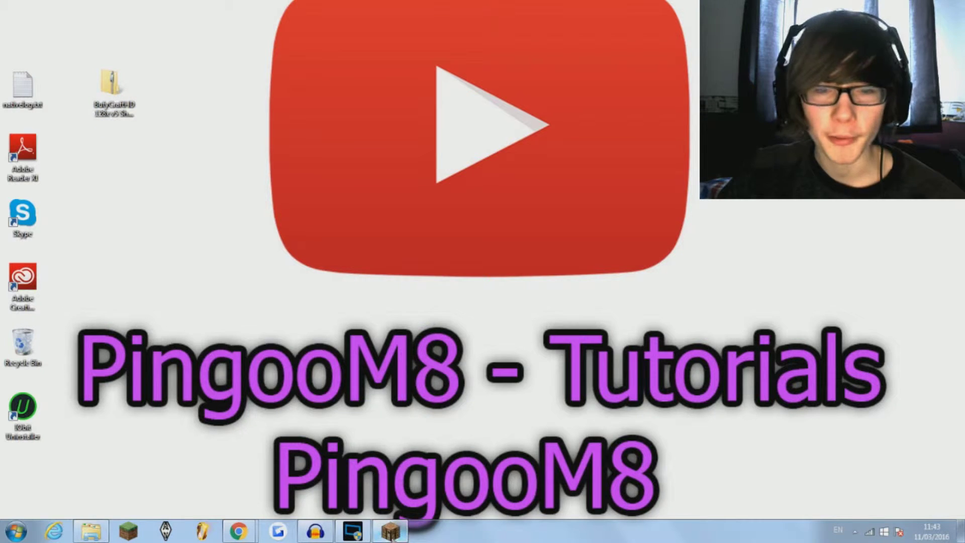
{"action": "left_click", "coordinate": [462, 414]}
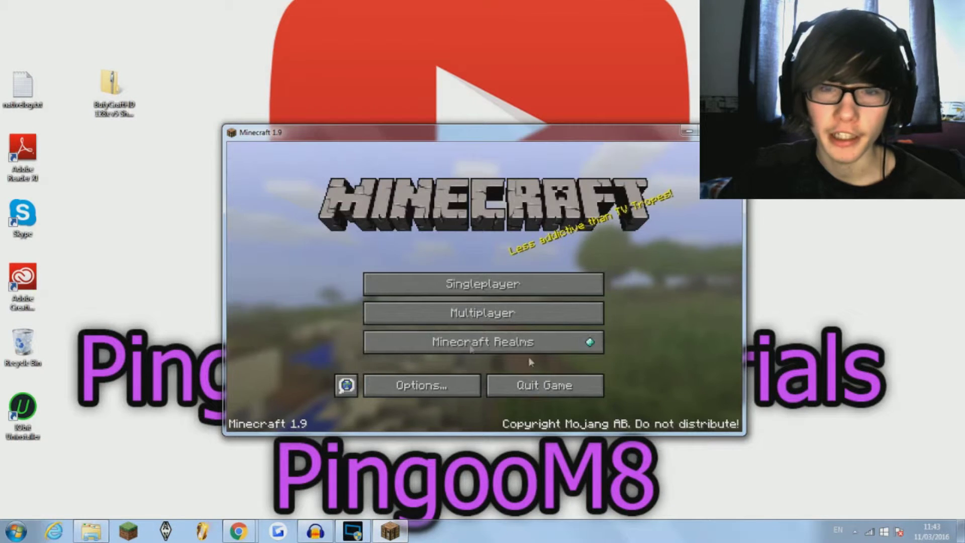
{"action": "left_click", "coordinate": [444, 390]}
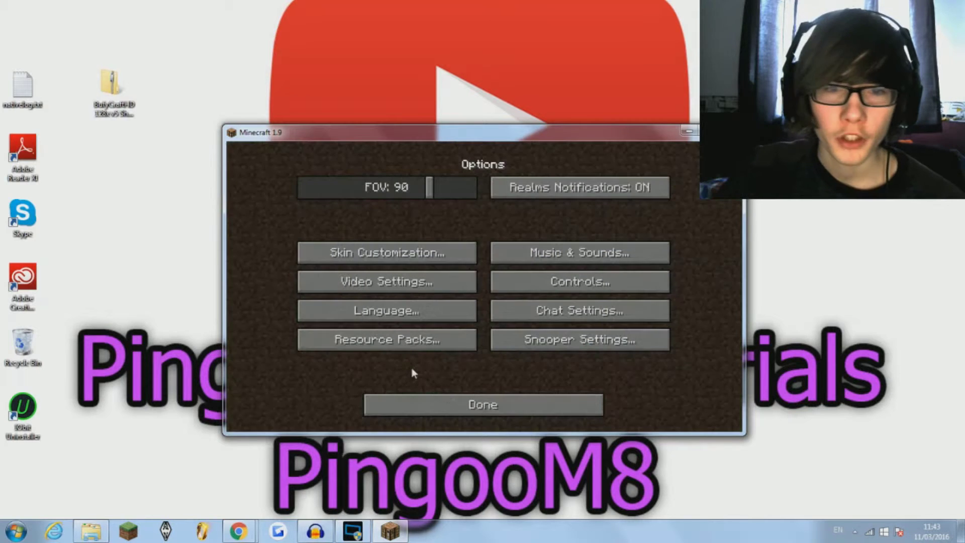
{"action": "left_click", "coordinate": [404, 343]}
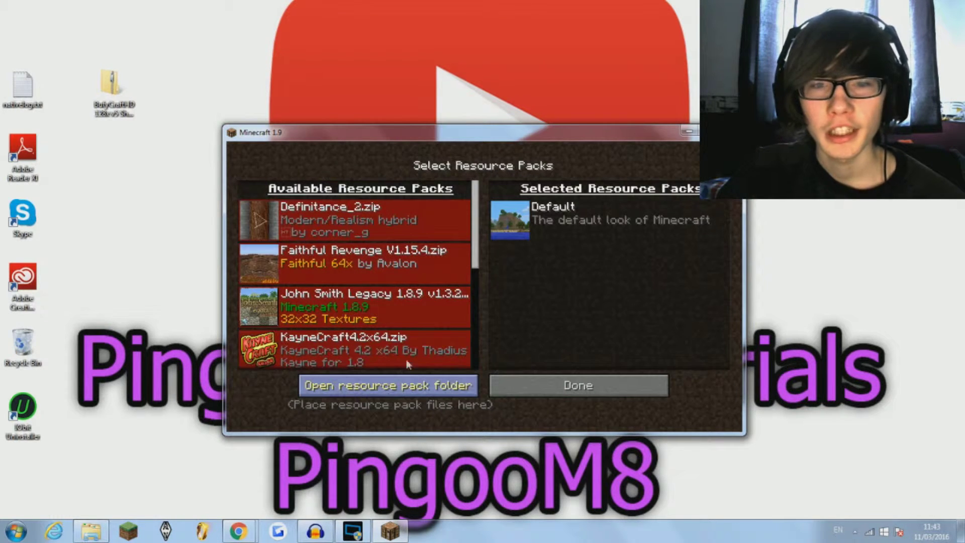
Step: Look through the available resource packs and open the resource pack folder
{"action": "scroll", "coordinate": [469, 358], "scroll_direction": "down", "scroll_amount": 10}
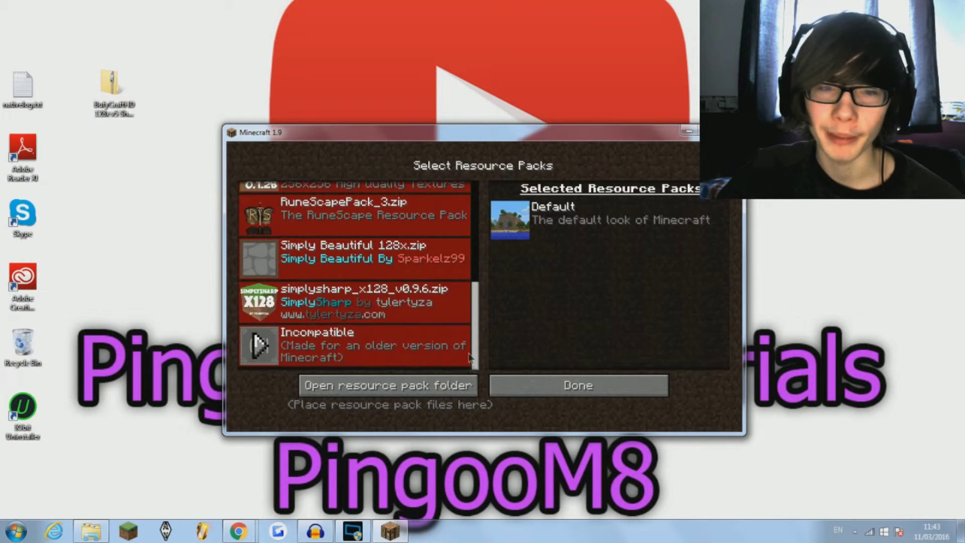
{"action": "scroll", "coordinate": [468, 358], "scroll_direction": "up", "scroll_amount": 10}
{"action": "scroll", "coordinate": [467, 207], "scroll_direction": "down", "scroll_amount": 5}
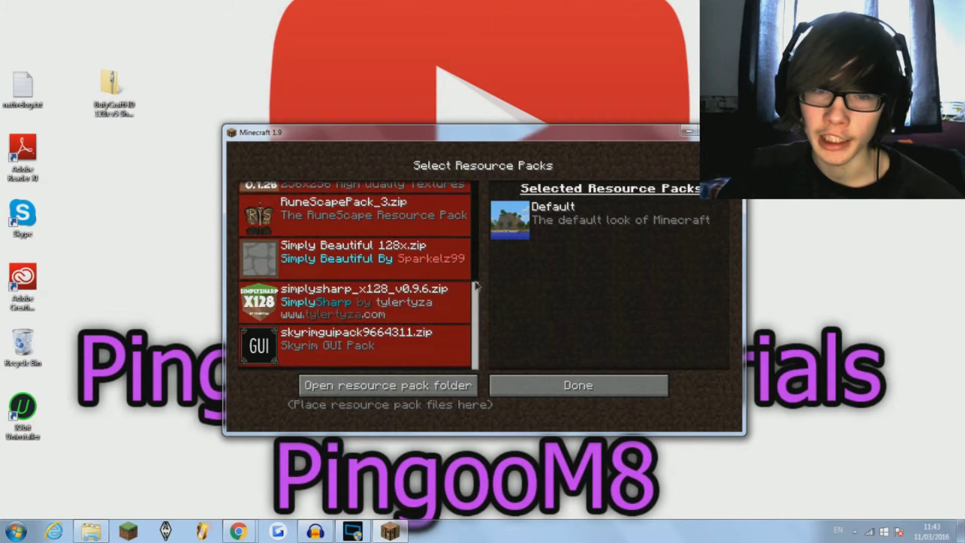
{"action": "scroll", "coordinate": [475, 286], "scroll_direction": "up", "scroll_amount": 5}
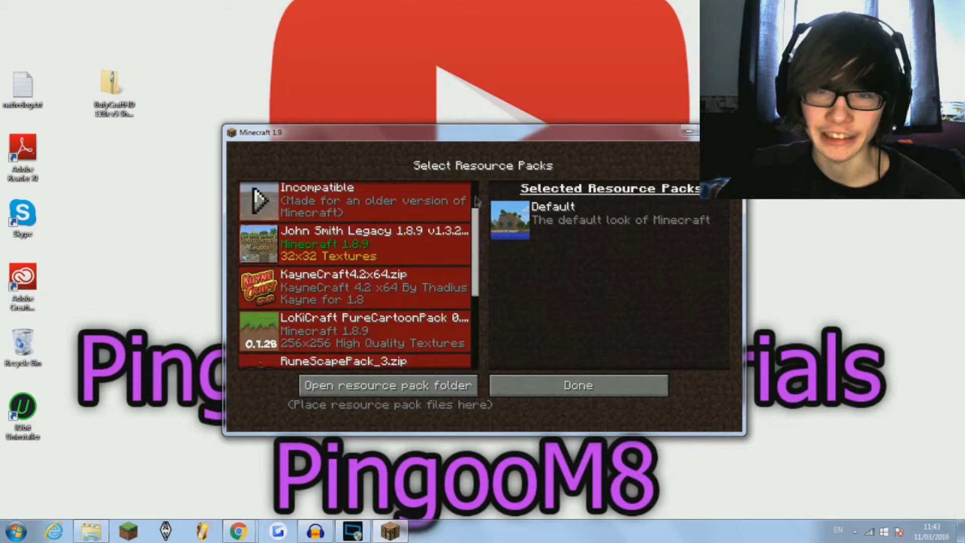
{"action": "left_click", "coordinate": [387, 387]}
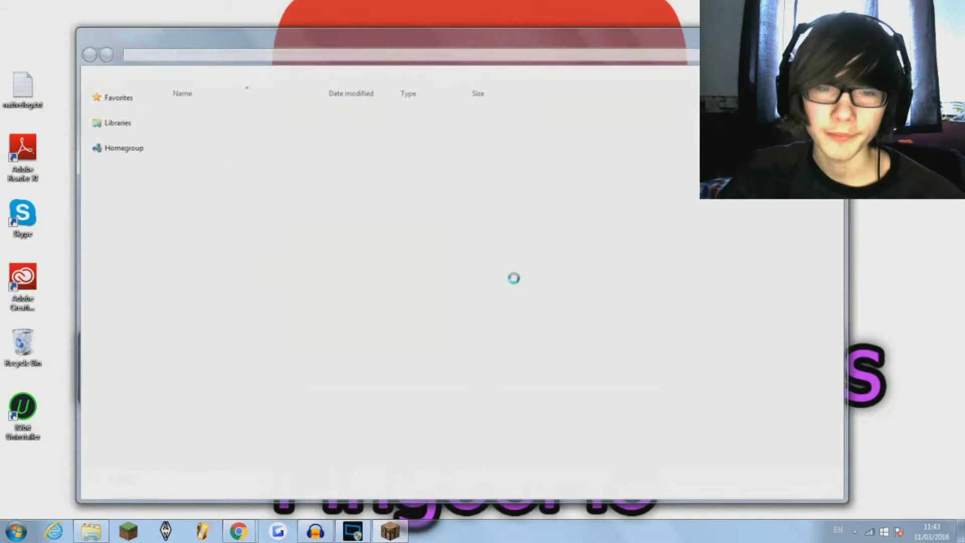
Step: Move the BufyCraftHD zip from the desktop into the resourcepacks folder and close the folder window
{"action": "left_click_drag", "start_coordinate": [369, 39], "coordinate": [504, 39]}
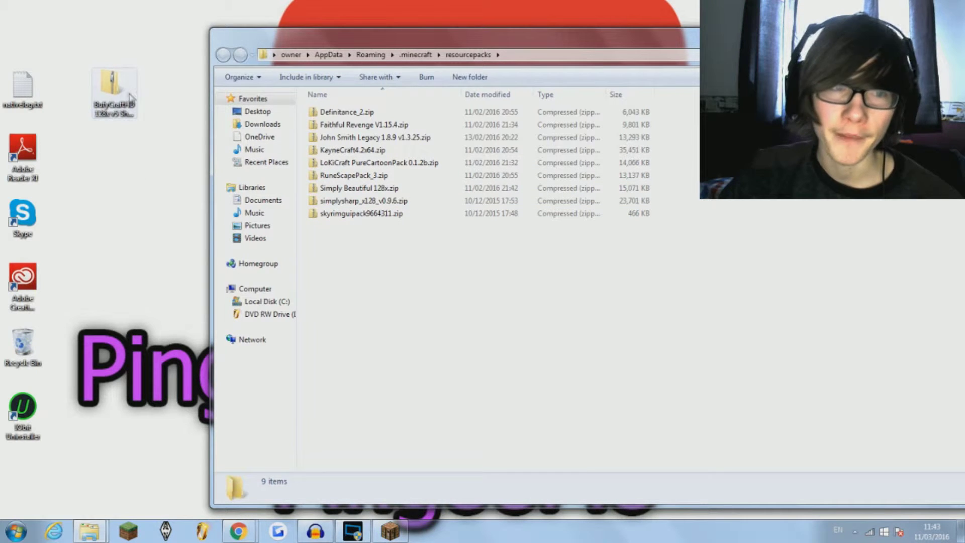
{"action": "left_click_drag", "start_coordinate": [127, 115], "coordinate": [377, 243]}
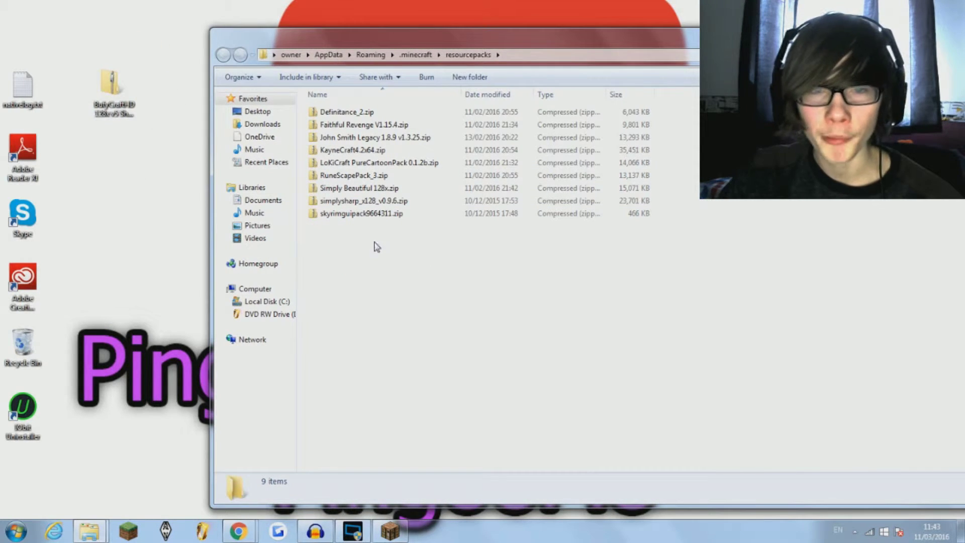
{"action": "left_click_drag", "start_coordinate": [478, 44], "coordinate": [319, 27]}
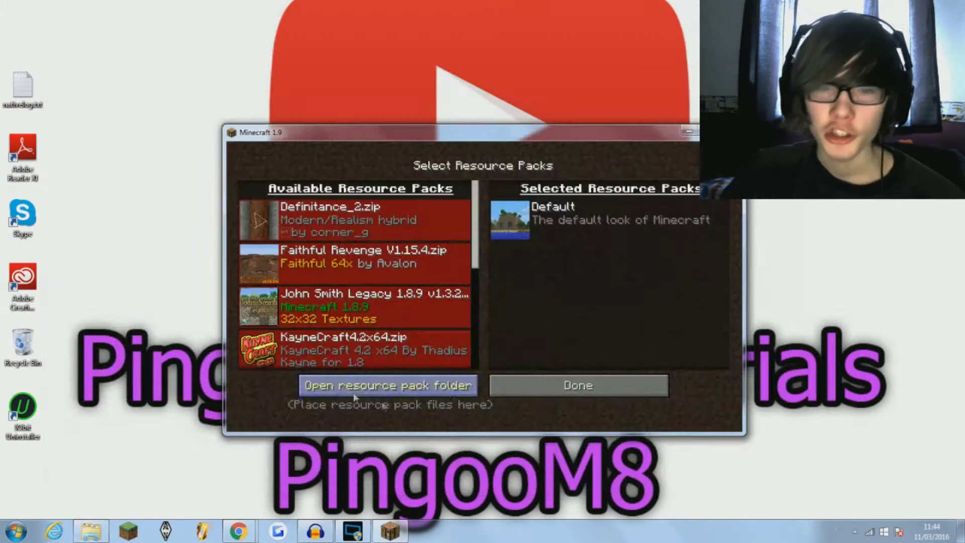
{"action": "key", "text": "alt+F4"}
Step: Reload the resource pack selection and look through the available packs for BufyCraftHD 128x v5
{"action": "left_click", "coordinate": [554, 388]}
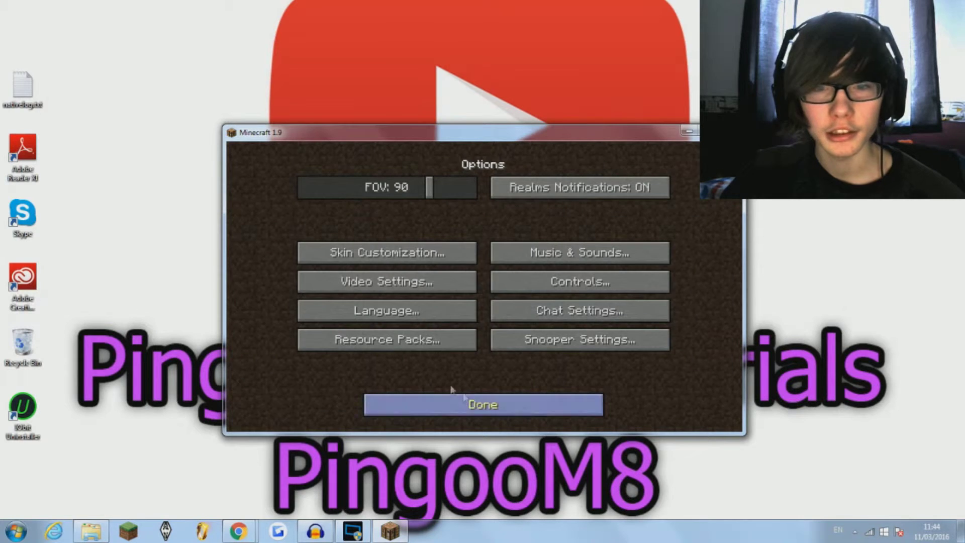
{"action": "left_click", "coordinate": [424, 342]}
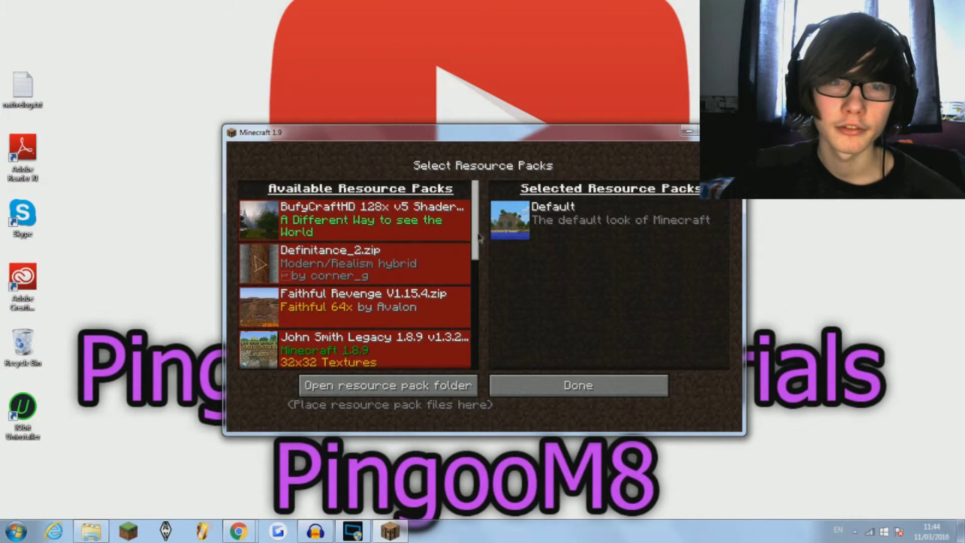
{"action": "left_click_drag", "start_coordinate": [478, 237], "coordinate": [454, 346]}
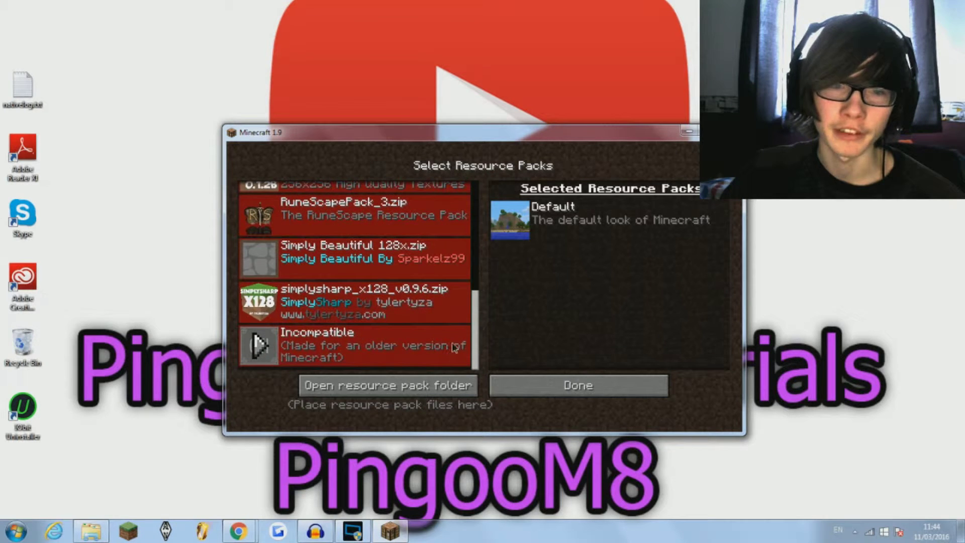
{"action": "scroll", "coordinate": [454, 346], "scroll_direction": "up", "scroll_amount": 10}
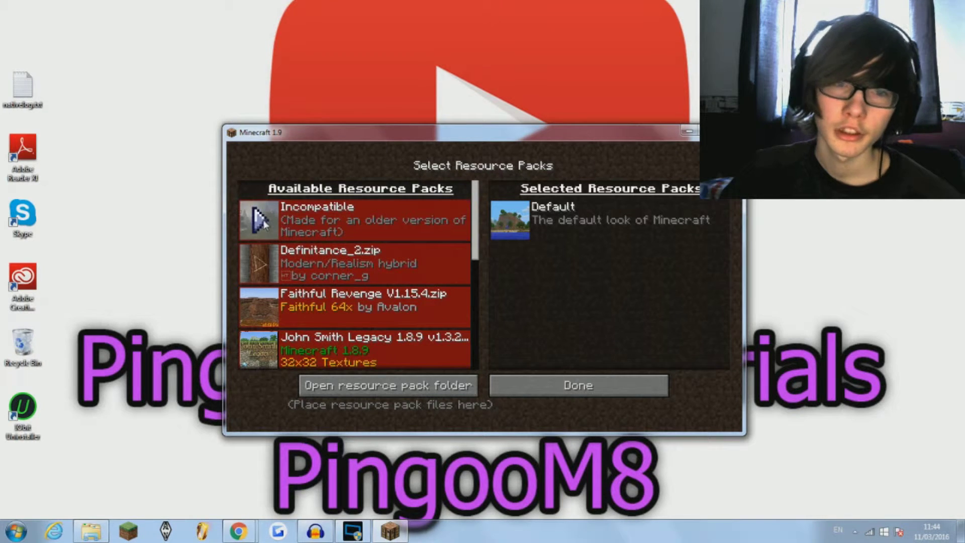
Step: Activate the BufyCraftHD 128x v5 pack, accepting the older-version warning, apply it and return to the title screen
{"action": "left_click", "coordinate": [258, 219]}
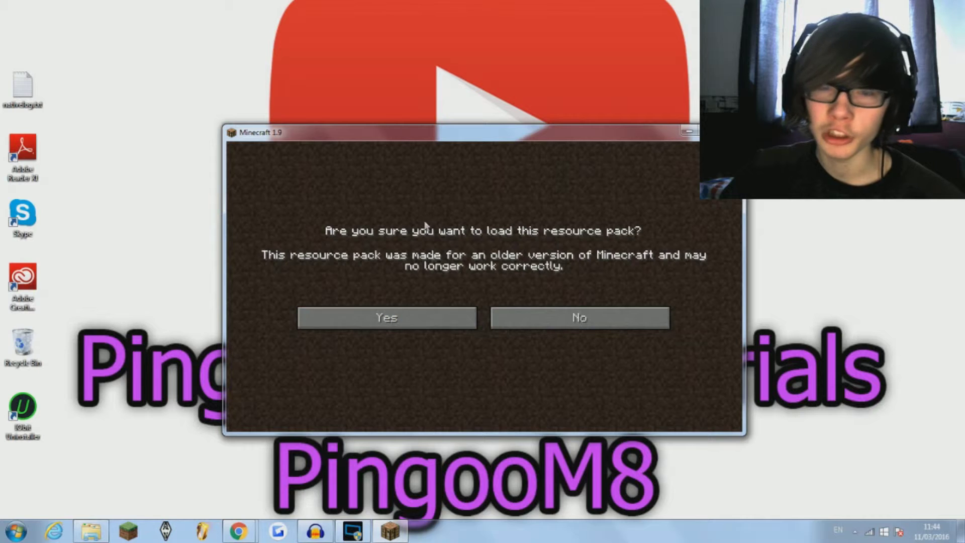
{"action": "left_click", "coordinate": [434, 318]}
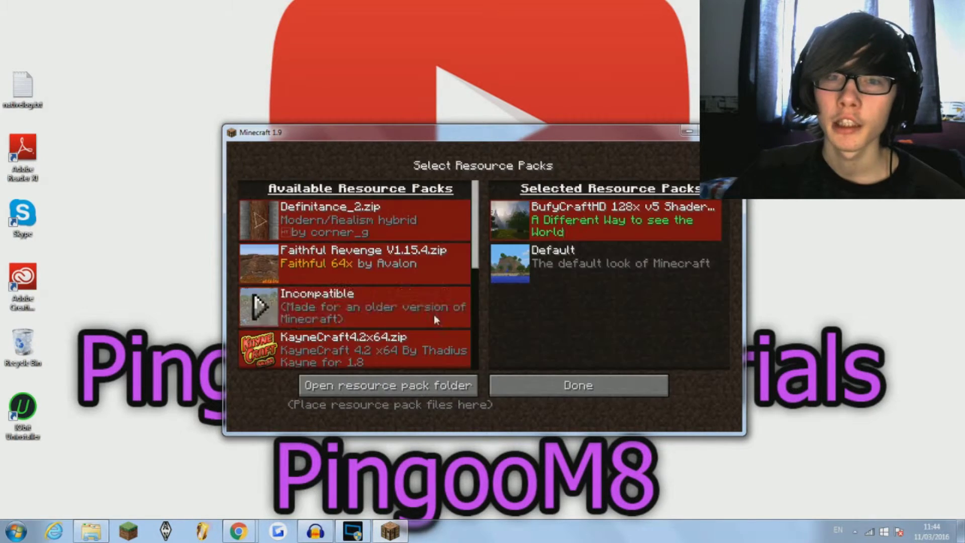
{"action": "left_click", "coordinate": [556, 383]}
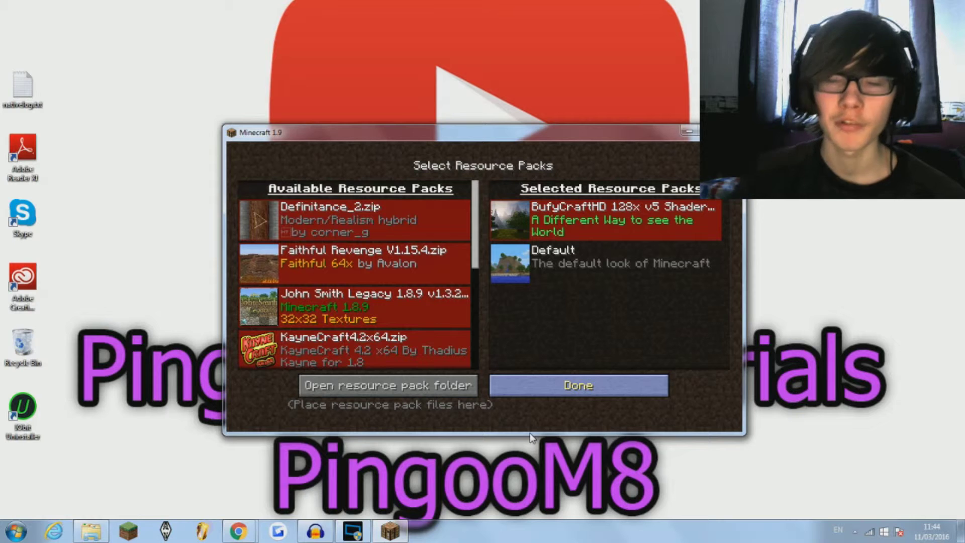
{"action": "left_click", "coordinate": [544, 394]}
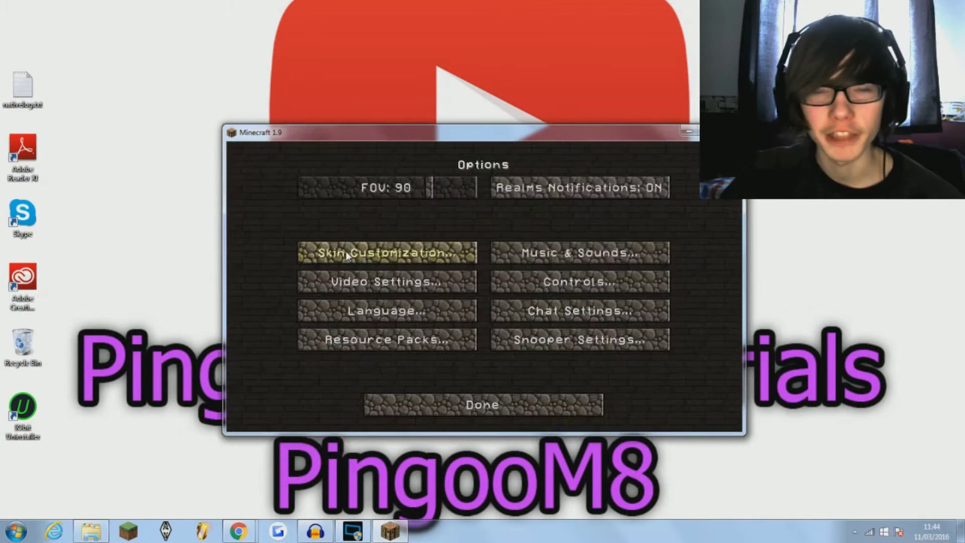
{"action": "left_click", "coordinate": [467, 404]}
Step: Examine the singleplayer world list and the multiplayer server list with the new textures, returning to the title screen
{"action": "left_click", "coordinate": [457, 279]}
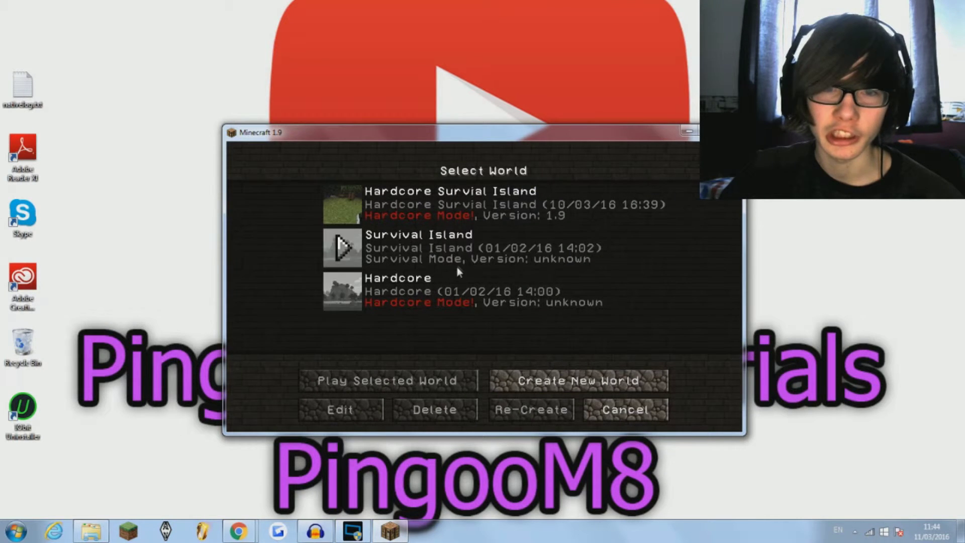
{"action": "left_click", "coordinate": [601, 408]}
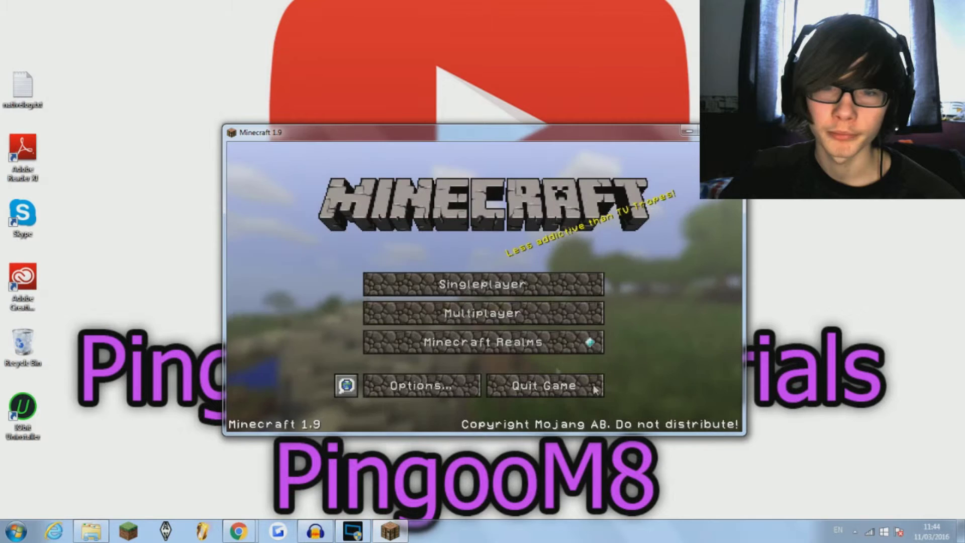
{"action": "left_click", "coordinate": [528, 313]}
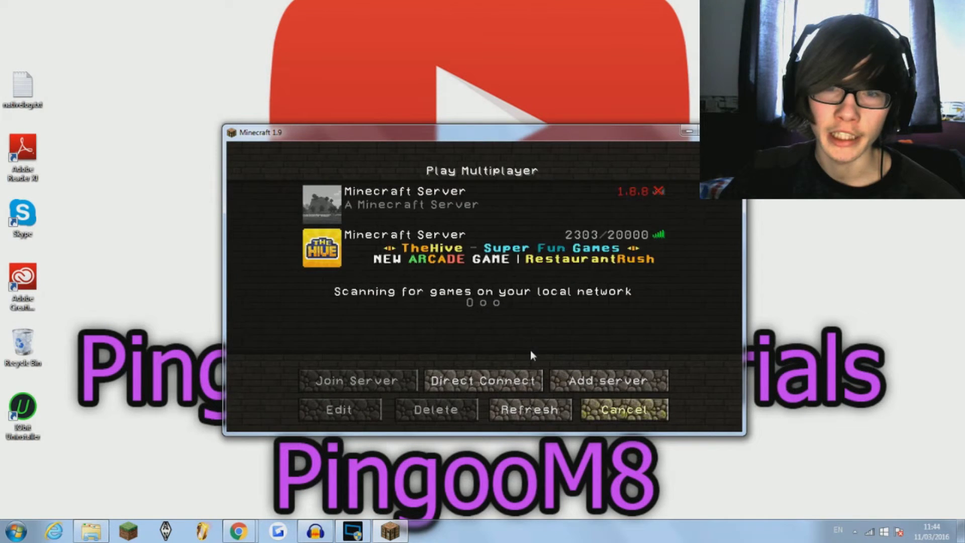
{"action": "key", "text": "Escape"}
Step: Load the singleplayer world Hardcore Survial Island
{"action": "left_click", "coordinate": [481, 282]}
{"action": "left_click", "coordinate": [352, 204]}
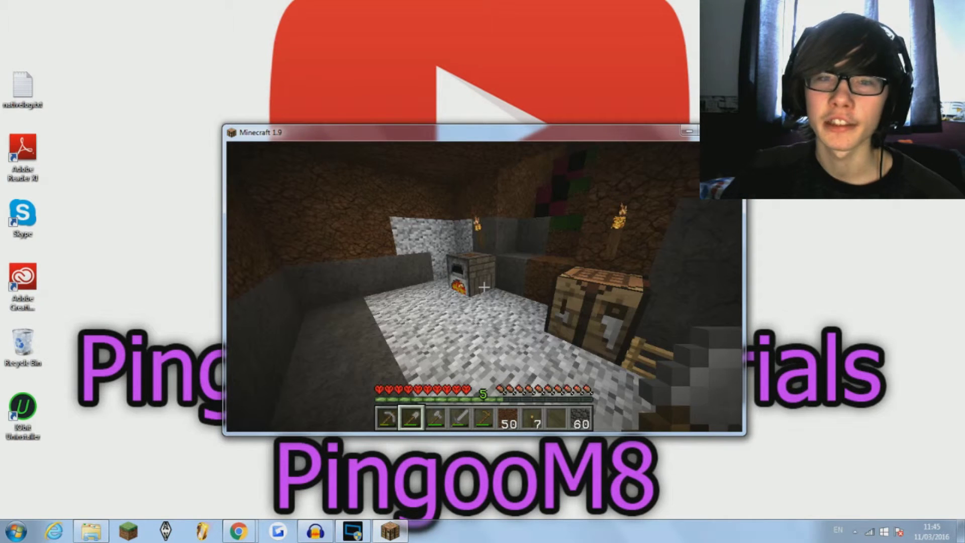
Step: Cycle through the hotbar items to examine their new textures in the world, and save and quit to the title screen
{"action": "scroll", "coordinate": [484, 287], "scroll_direction": "down", "scroll_amount": 1}
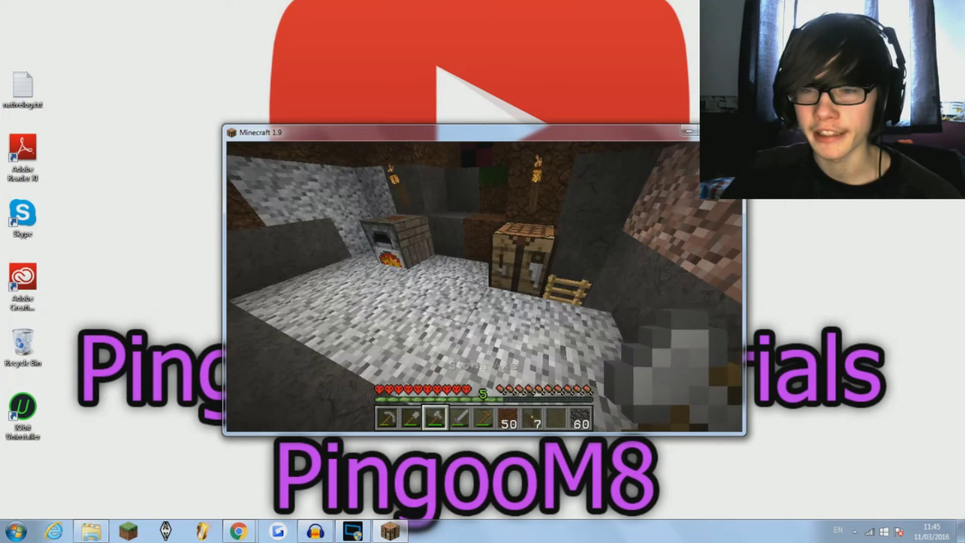
{"action": "scroll", "coordinate": [484, 287], "scroll_direction": "down", "scroll_amount": 1}
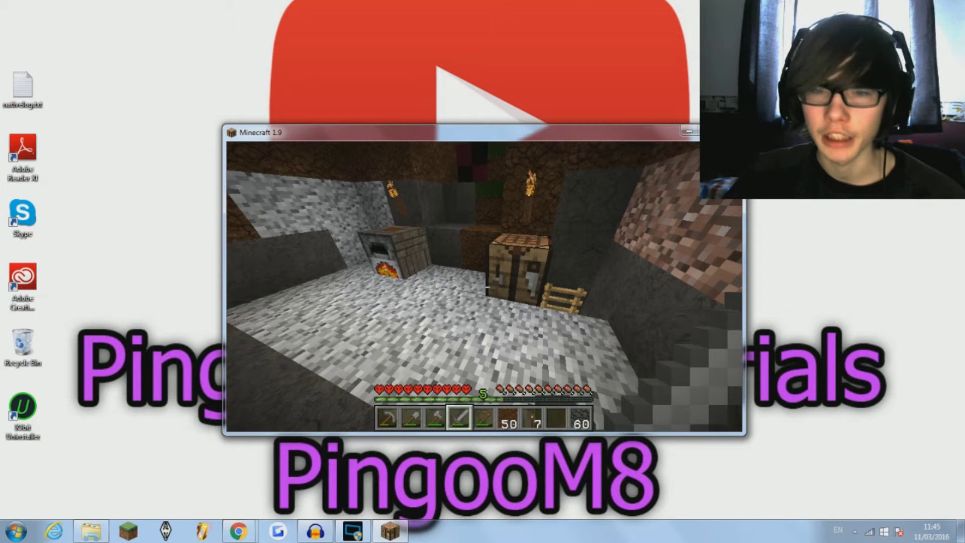
{"action": "scroll", "coordinate": [484, 287], "scroll_direction": "down", "scroll_amount": 2}
{"action": "scroll", "coordinate": [484, 287], "scroll_direction": "down", "scroll_amount": 2}
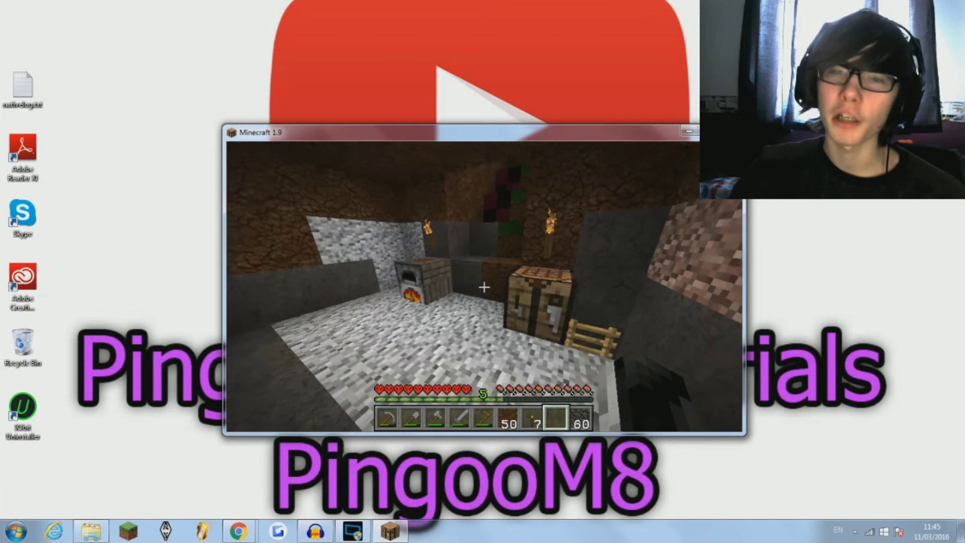
{"action": "scroll", "coordinate": [484, 287], "scroll_direction": "down", "scroll_amount": 1}
{"action": "scroll", "coordinate": [484, 287], "scroll_direction": "down", "scroll_amount": 1}
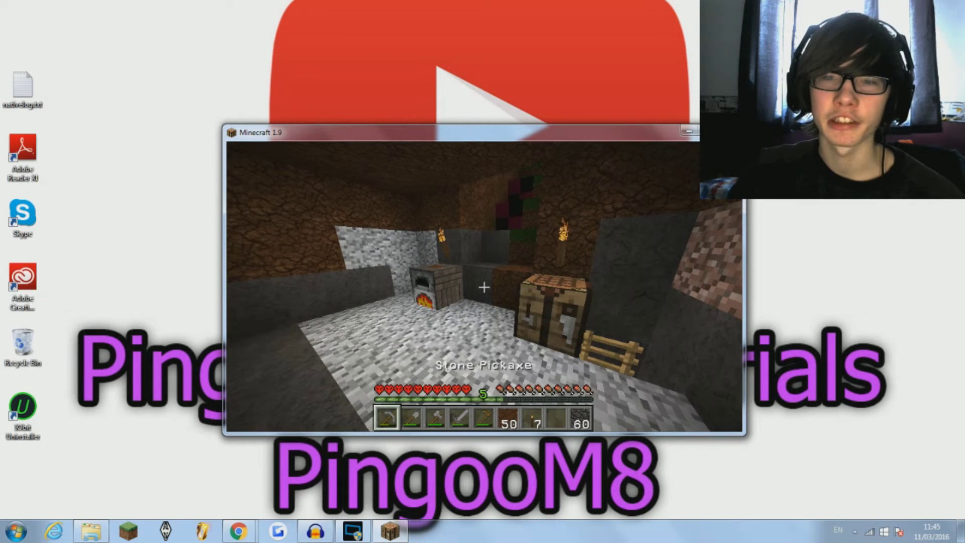
{"action": "scroll", "coordinate": [484, 287], "scroll_direction": "down", "scroll_amount": 1}
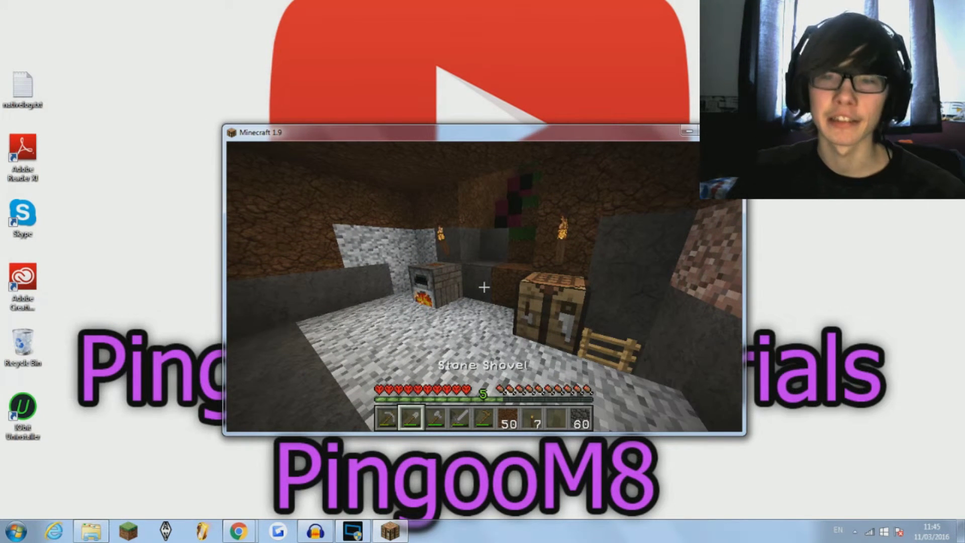
{"action": "key", "text": "Escape"}
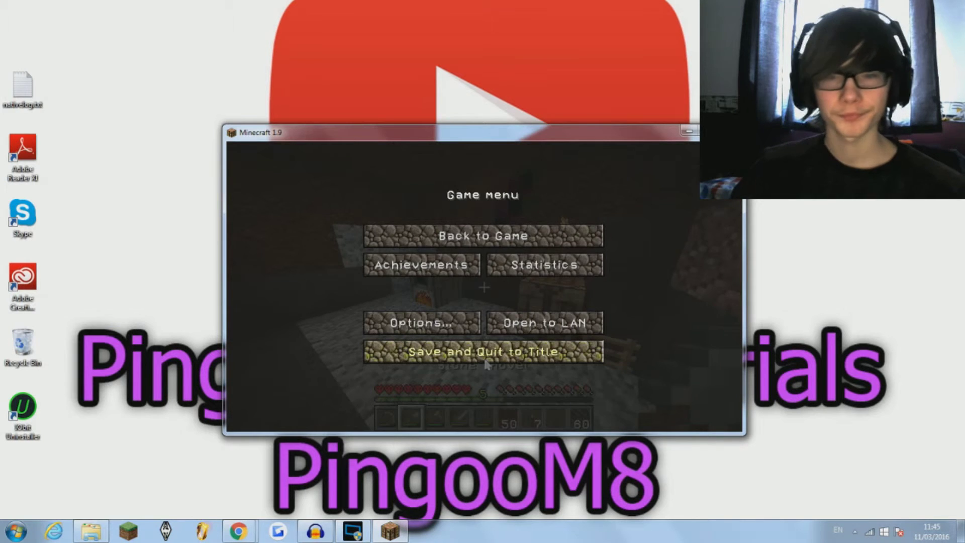
{"action": "left_click", "coordinate": [483, 354]}
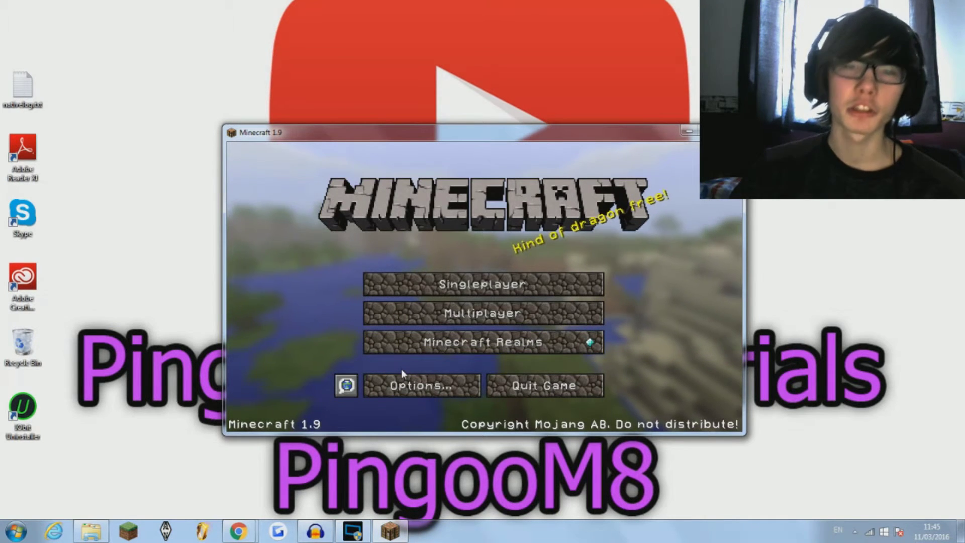